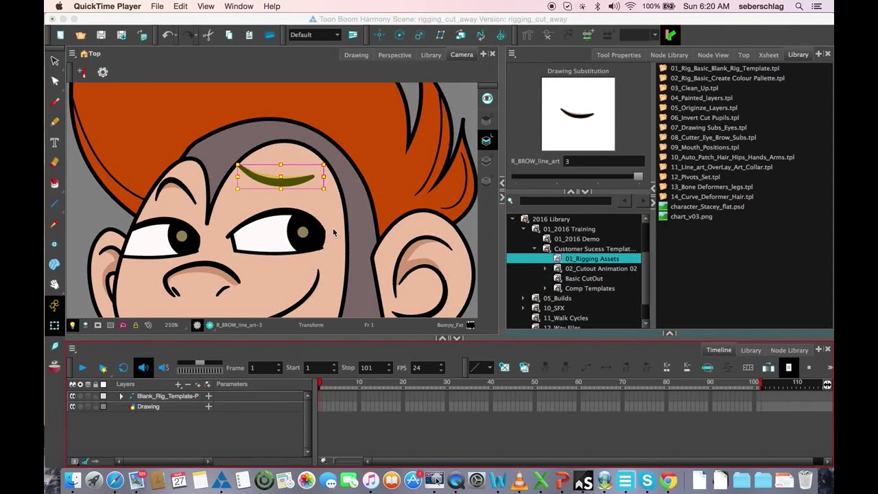
Step: Move the R_BROW line art down from the forehead so it overlaps the upper part of the right eye
left_click(282, 184)
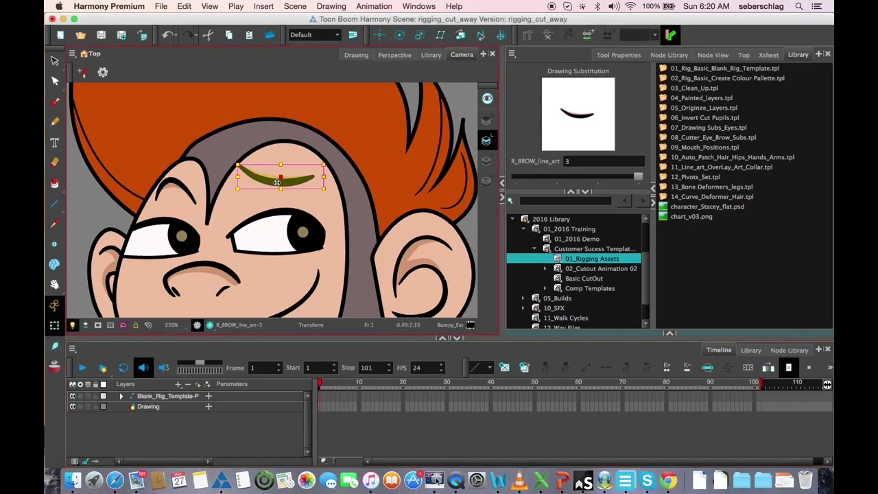
left_click(308, 201)
left_click(284, 180)
left_click_drag(287, 179, 311, 222)
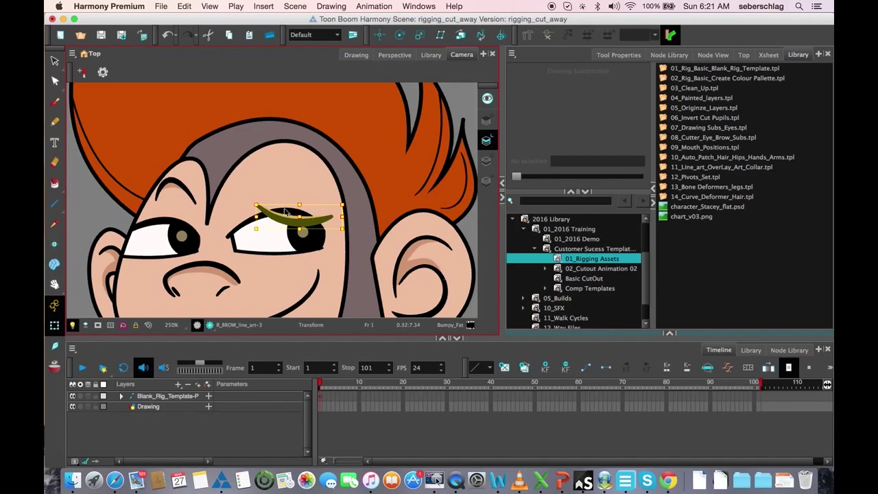
Step: Select the right eye, pupil and brow drawings in turn to examine how the brow overlaps the eye
key("2")
key("space")
left_click_drag(230, 266, 224, 240)
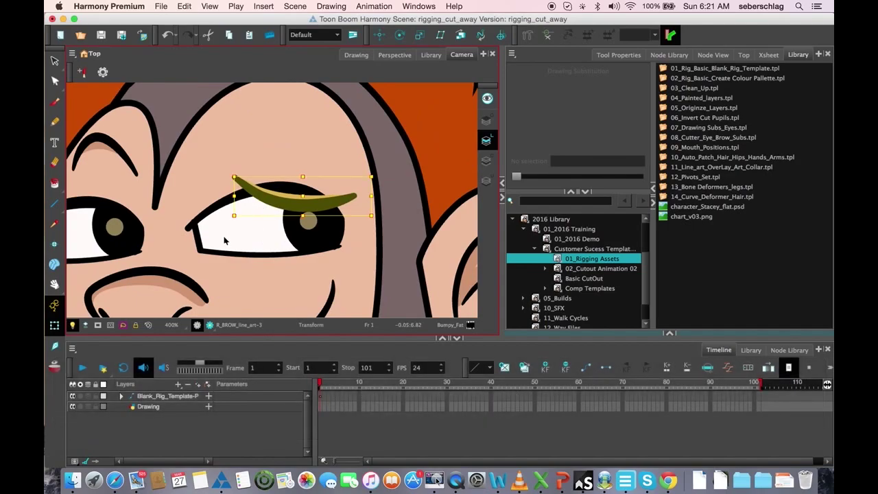
left_click(253, 233)
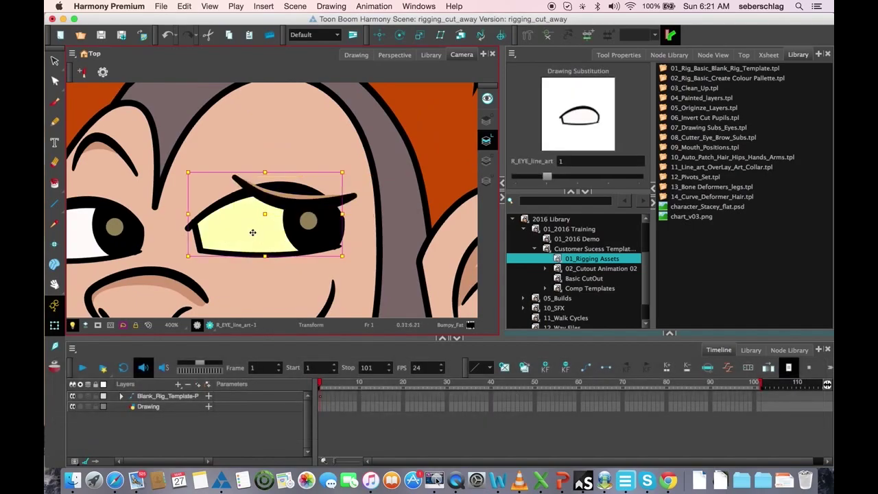
left_click(233, 201)
left_click(323, 234)
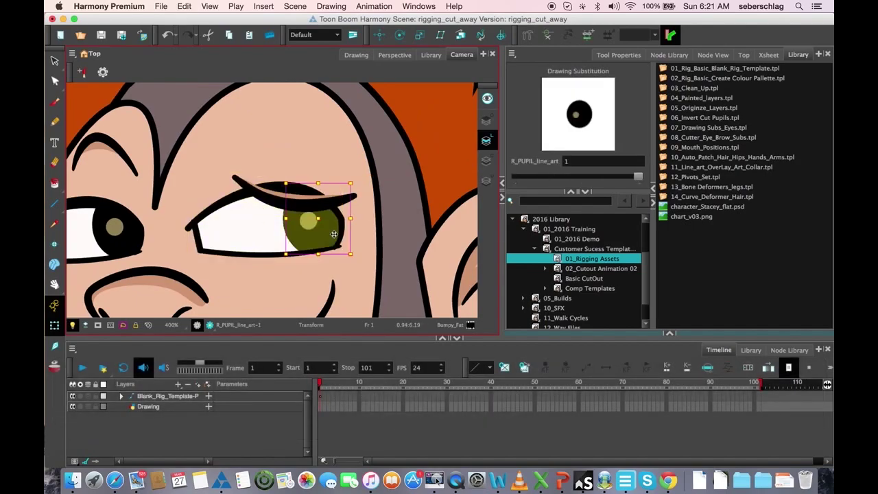
left_click(311, 194)
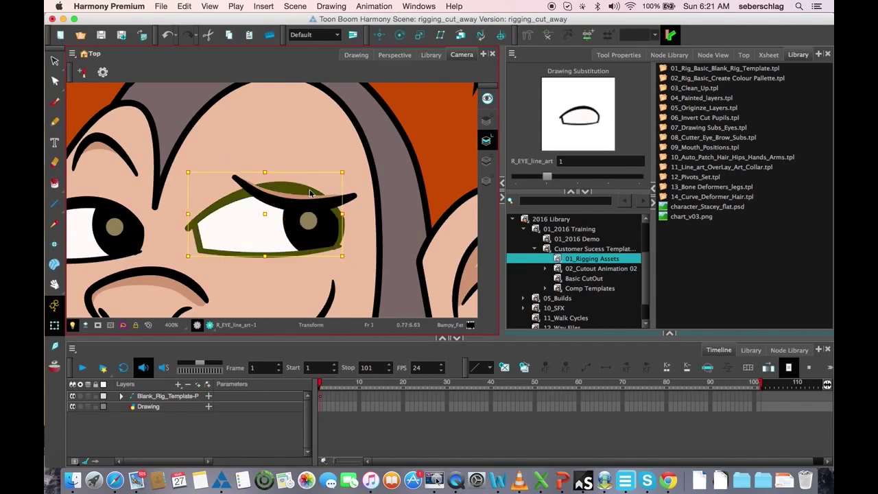
left_click(298, 204)
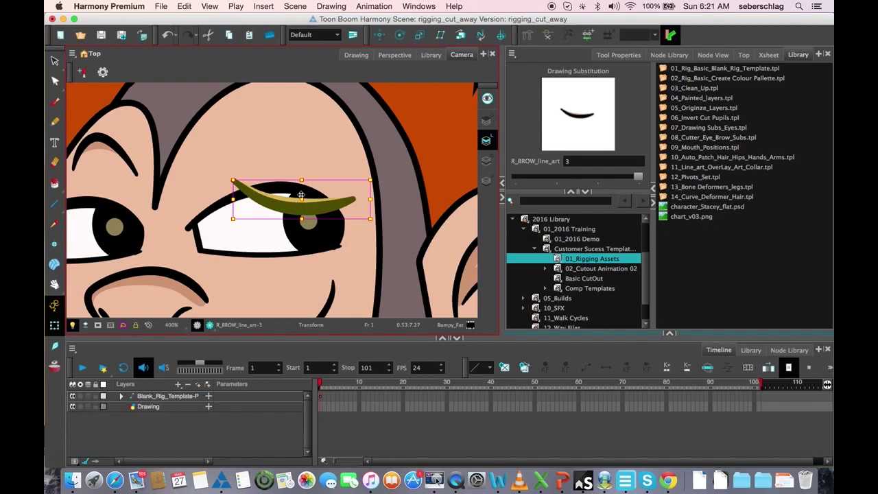
left_click(295, 197)
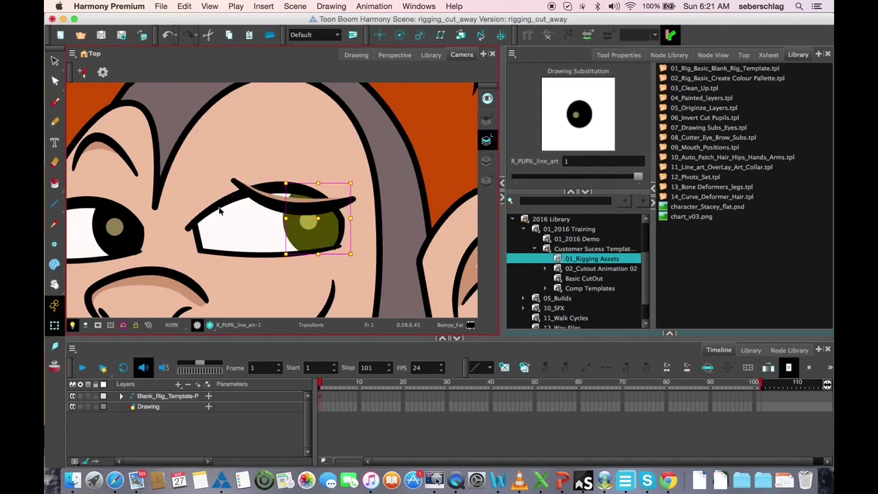
Step: Check the art layer settings of the R_BROW_line_art_1 drawing node in its layer properties
left_click(713, 56)
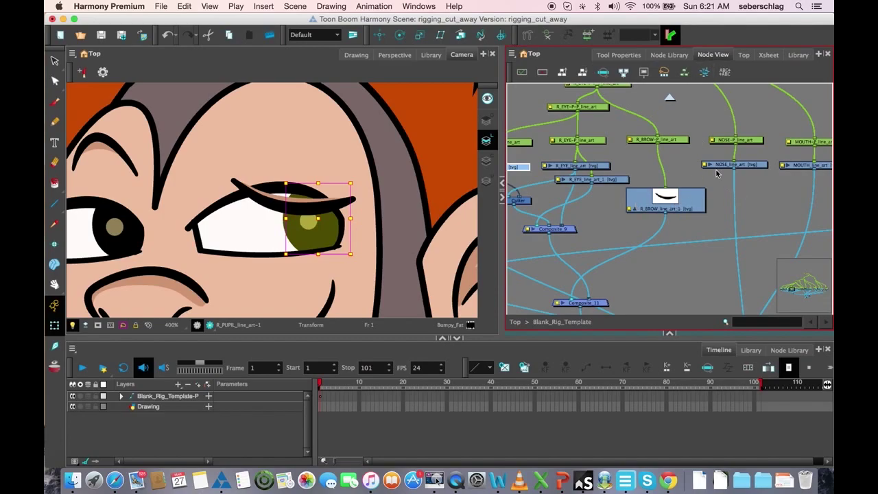
key("2")
key("2")
key("space")
left_click_drag(678, 203, 686, 175)
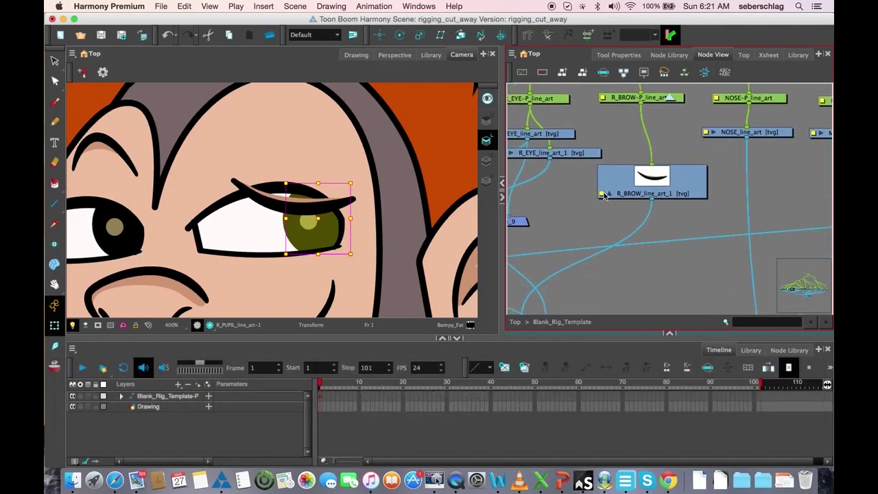
left_click(602, 195)
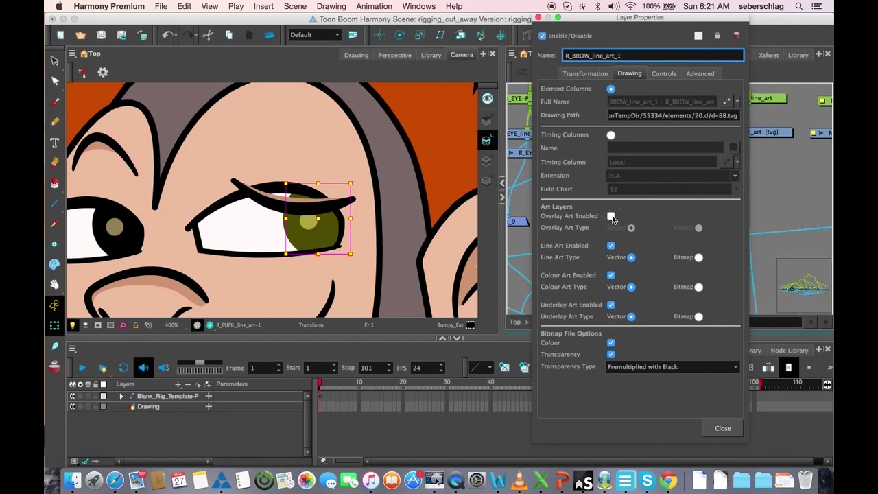
left_click(539, 17)
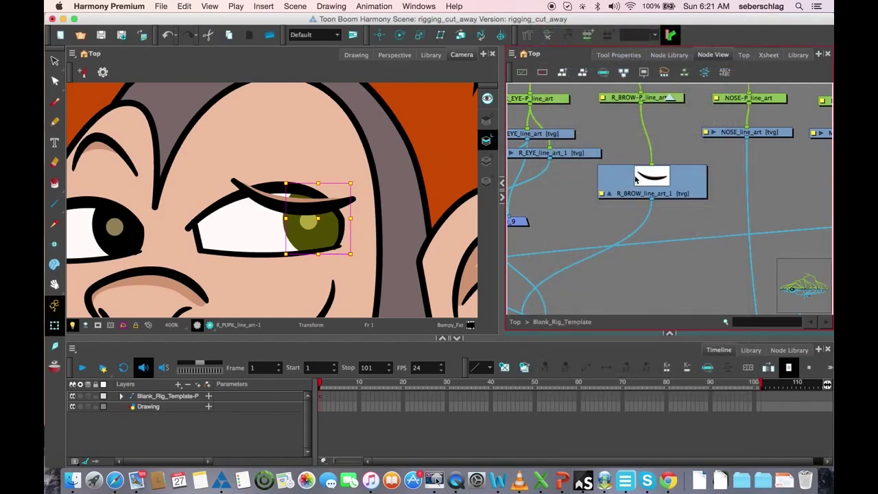
Step: Duplicate the R_BROW_line_art_1 node and connect the copy to the R_BROW-P_line_art peg
left_click(662, 179)
key("super+c")
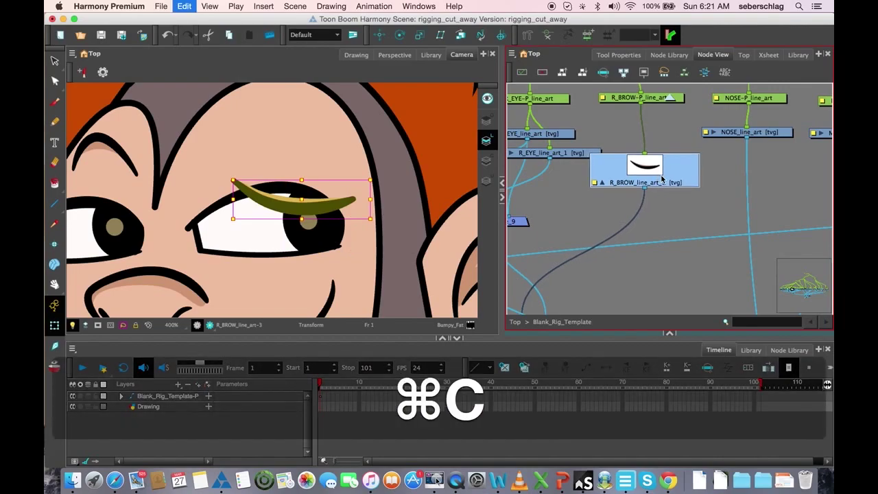
key("super+v")
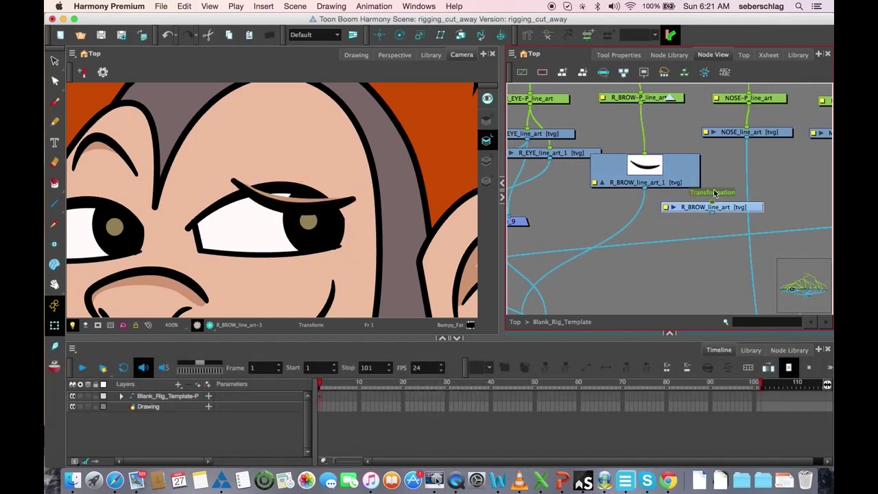
left_click_drag(714, 202, 670, 104)
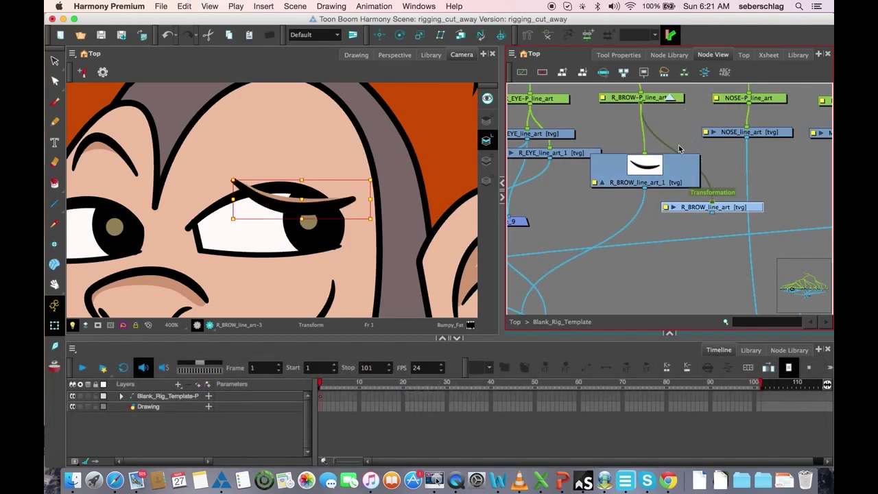
Step: Enable overlay art for the copied R_BROW_line_art drawing node, keeping its line art enabled
double_click(666, 207)
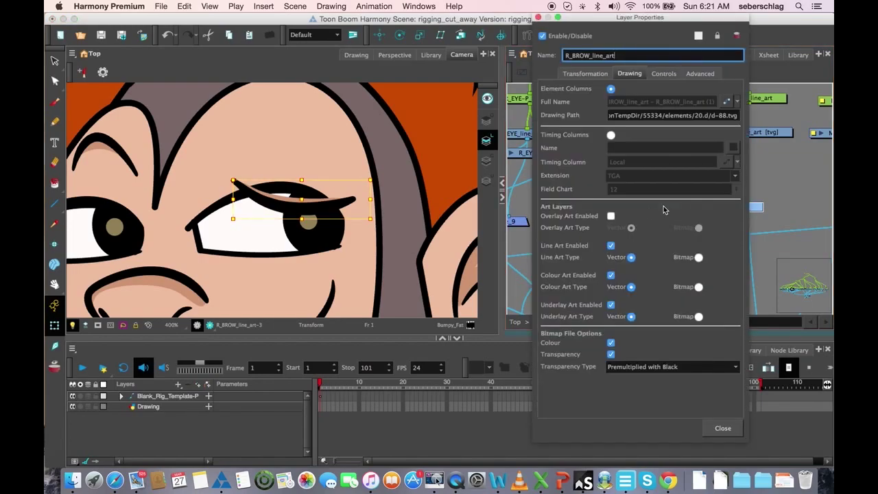
left_click(611, 216)
left_click(611, 246)
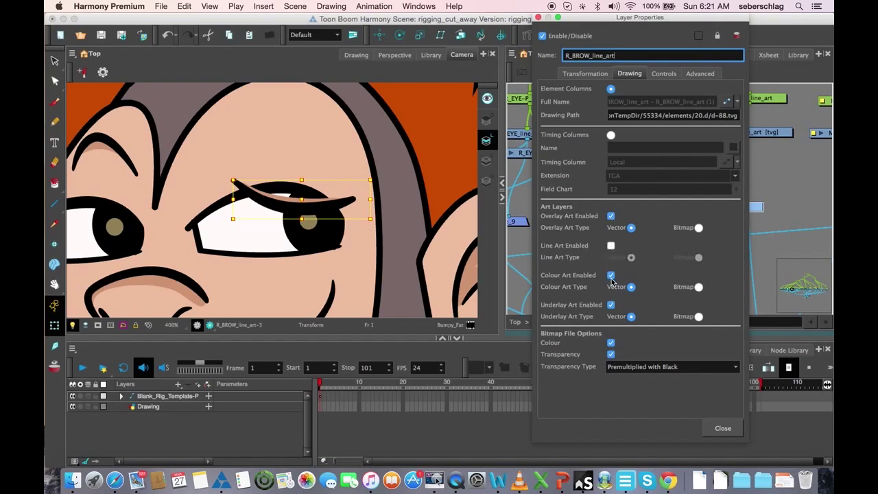
left_click(610, 245)
left_click(538, 17)
Step: Draw a closed invisible stroke that loops above the brow and follows the brow line, using the Stroke tool
left_click_drag(715, 215, 716, 189)
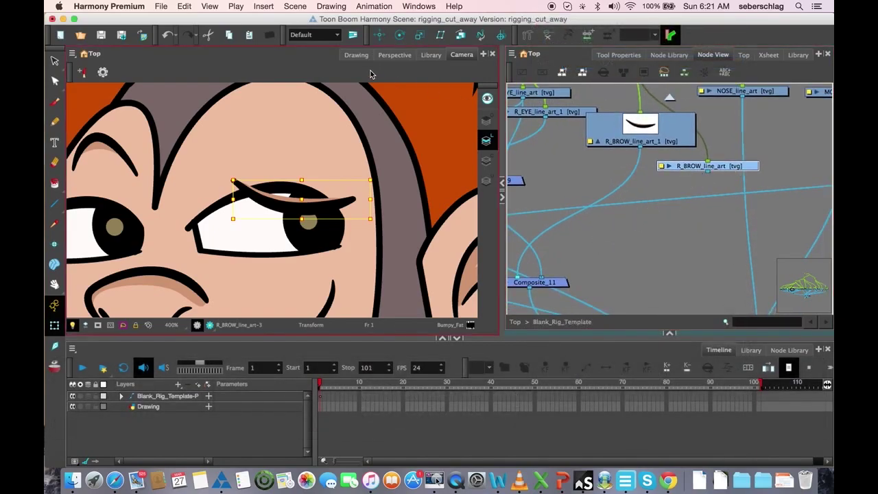
left_click(357, 55)
key("2")
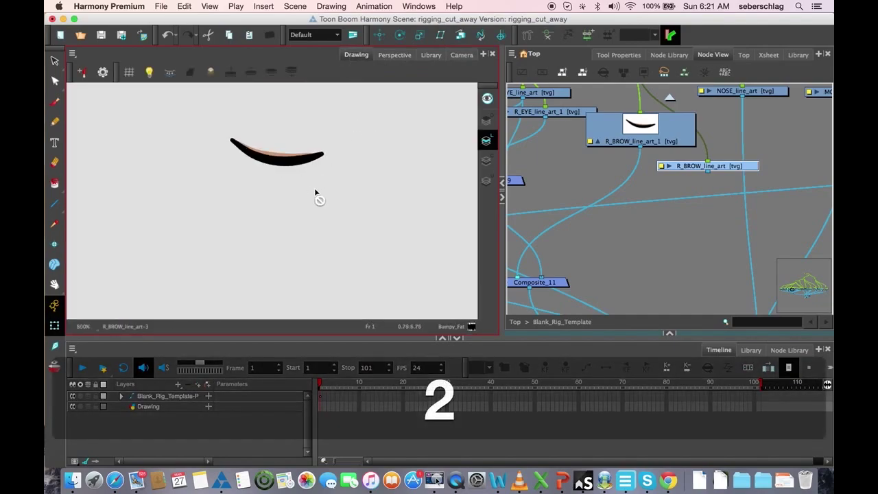
left_click_drag(224, 188, 218, 245)
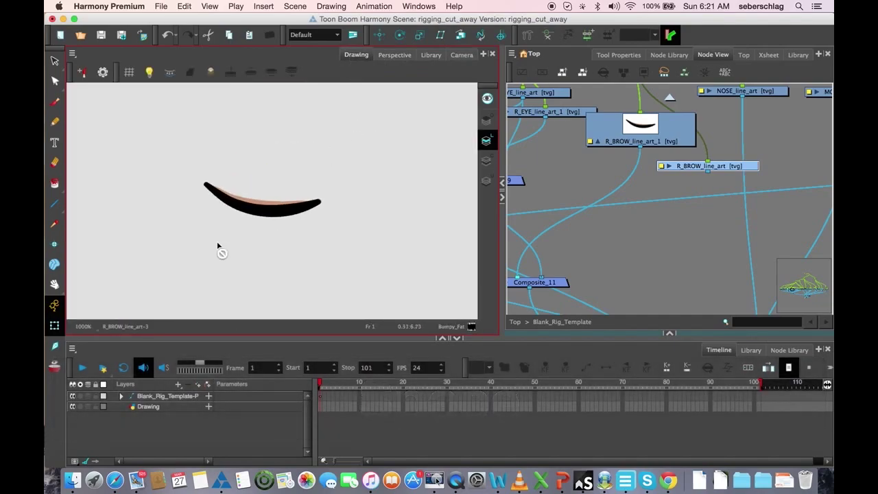
left_click(55, 206)
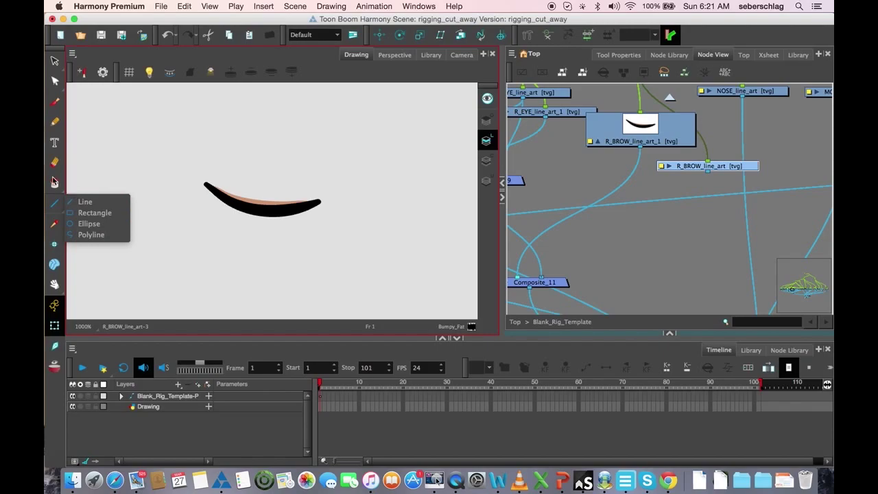
left_click(55, 184)
mouse_move(55, 186)
left_mouse_down()
mouse_move(102, 212)
mouse_move(102, 235)
left_mouse_up()
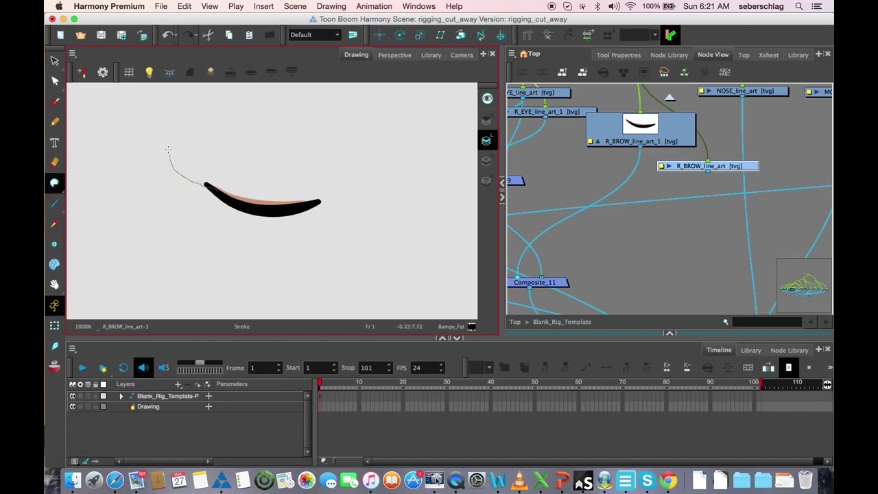
mouse_move(168, 150)
left_mouse_down()
mouse_move(178, 121)
mouse_move(283, 109)
mouse_move(334, 131)
mouse_move(343, 180)
left_mouse_up()
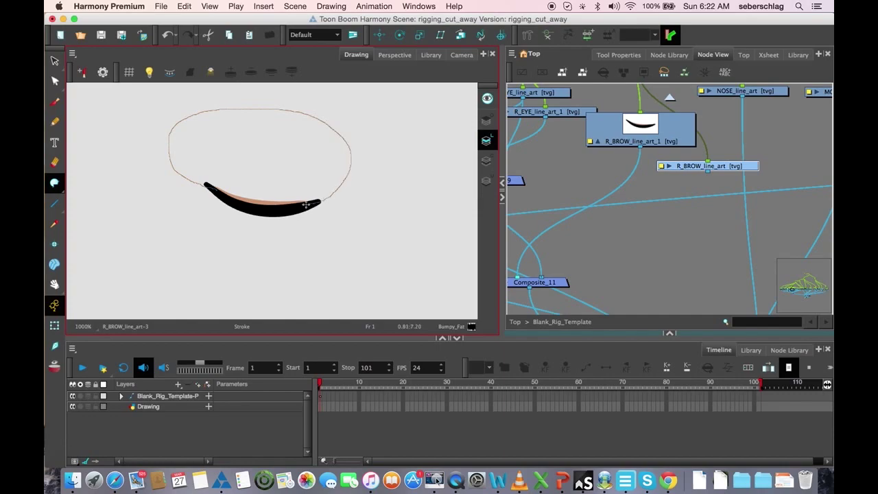
left_click_drag(306, 204, 290, 209)
left_click(311, 246)
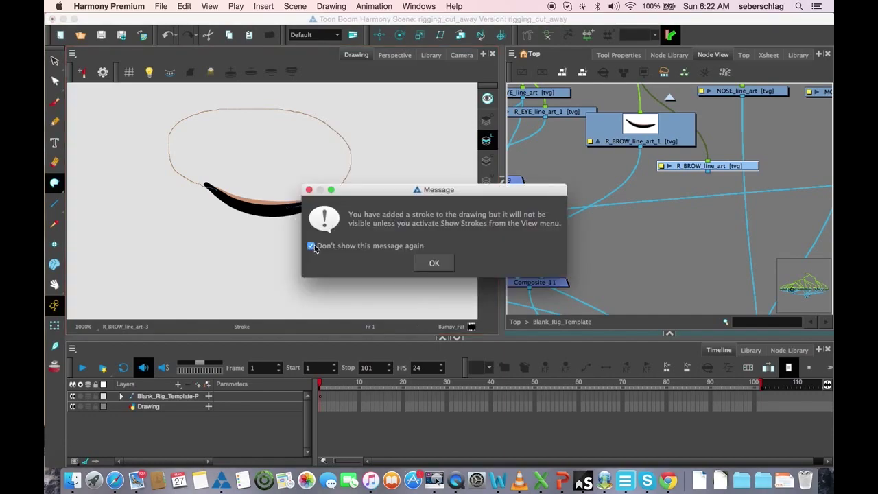
left_click(443, 265)
Step: Copy the brow artwork with its stroke outline from the line art layer and paste it into the overlay art layer
left_click_drag(55, 62, 78, 57)
left_click(221, 114)
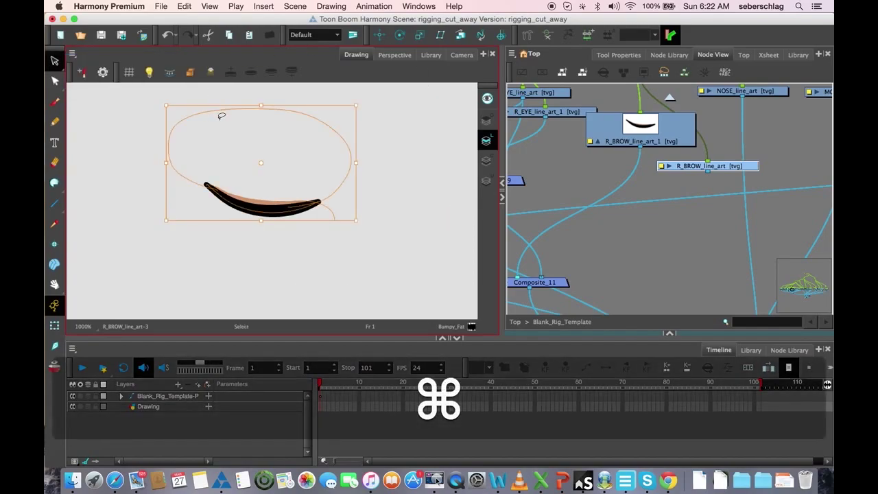
key("super+c")
left_click(484, 122)
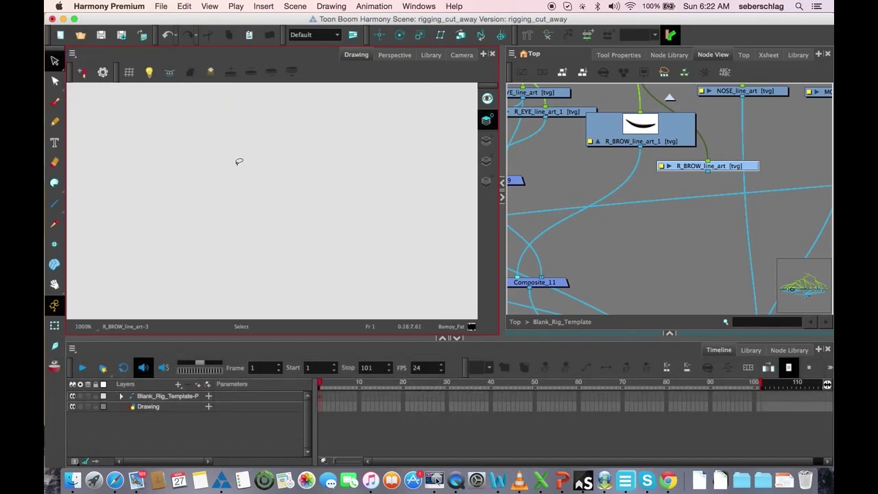
key("super+v")
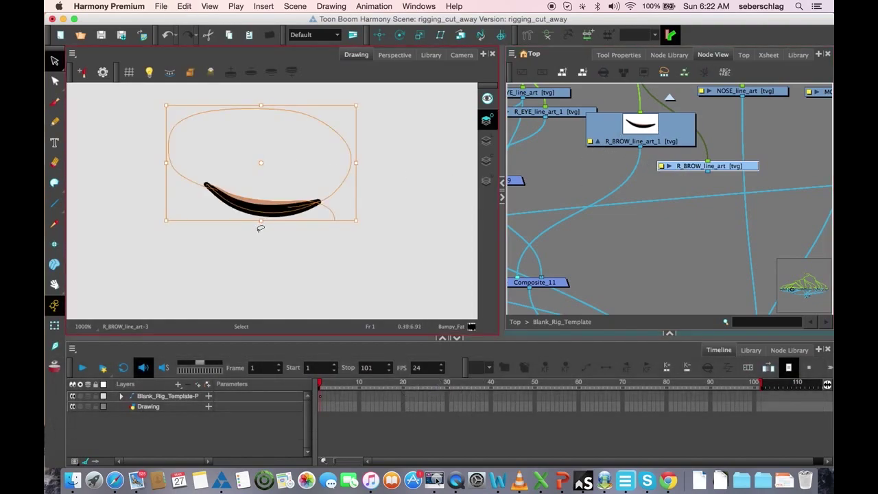
left_click(359, 233)
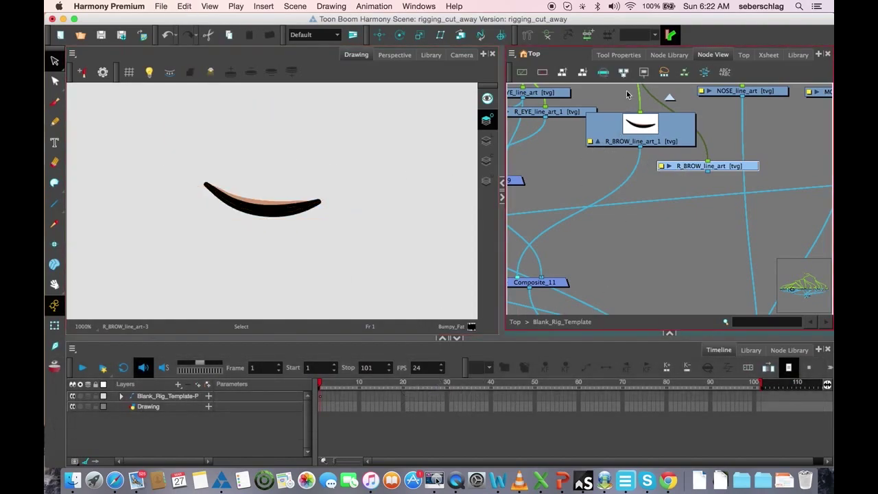
Step: Fill the outlined area above the brow with Green from the rigging_cut_away palette
left_click(55, 226)
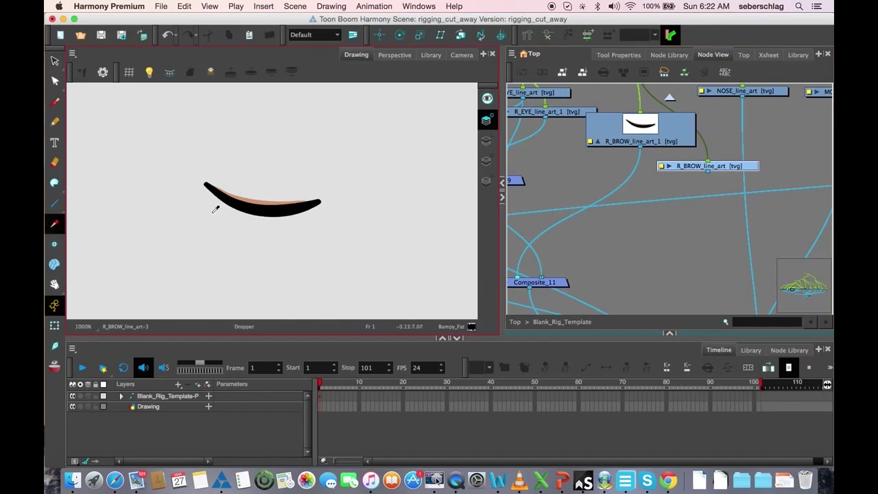
left_click(671, 333)
left_click_drag(642, 292, 637, 269)
left_click(562, 195)
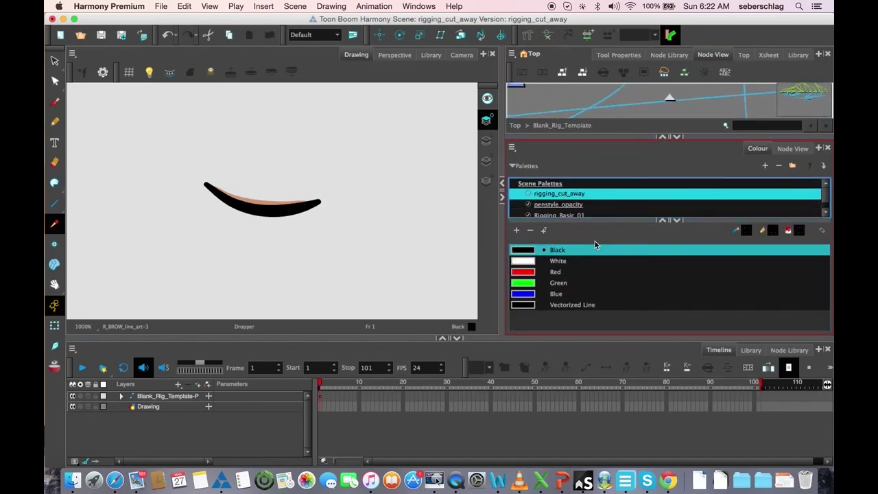
left_click(528, 283)
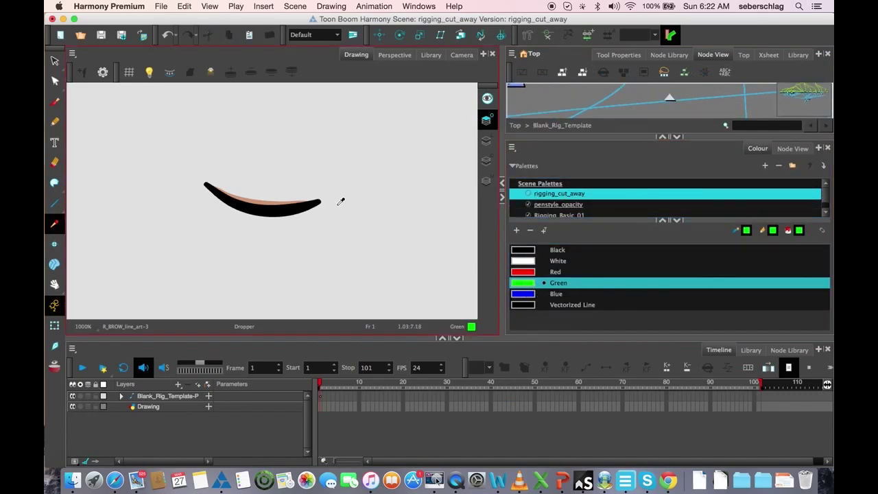
left_click(289, 181)
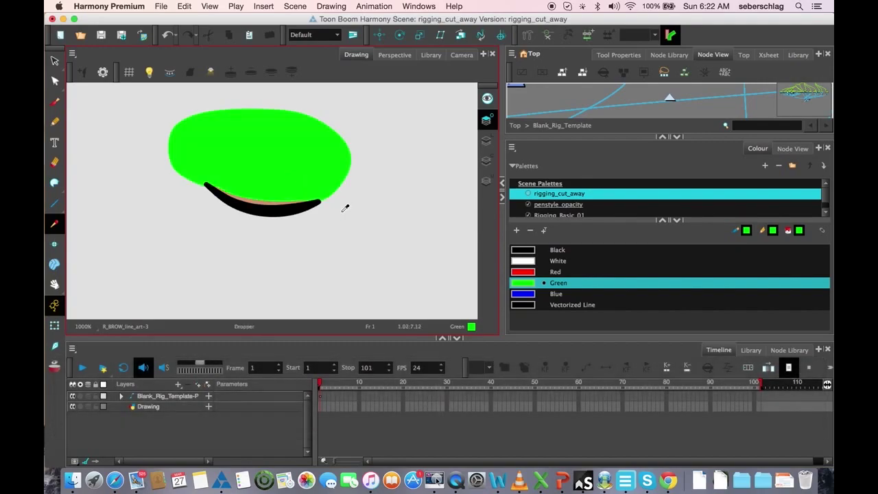
Step: Unpaint the green fill above the brow on the overlay art layer
key("d")
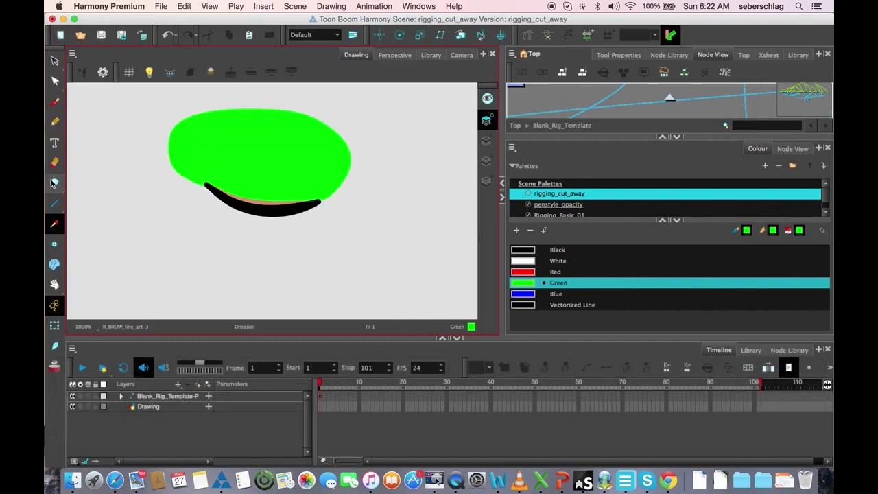
mouse_move(53, 183)
left_mouse_down()
mouse_move(68, 188)
mouse_move(88, 223)
left_mouse_up()
left_click(245, 151)
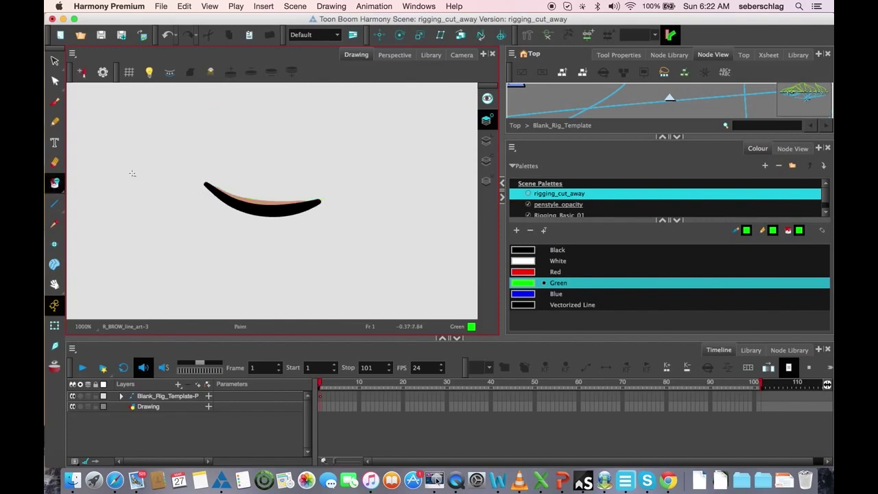
mouse_move(53, 183)
left_mouse_down()
mouse_move(88, 224)
mouse_move(76, 179)
mouse_move(88, 236)
mouse_move(90, 225)
left_mouse_up()
left_click(293, 161)
left_click(260, 146)
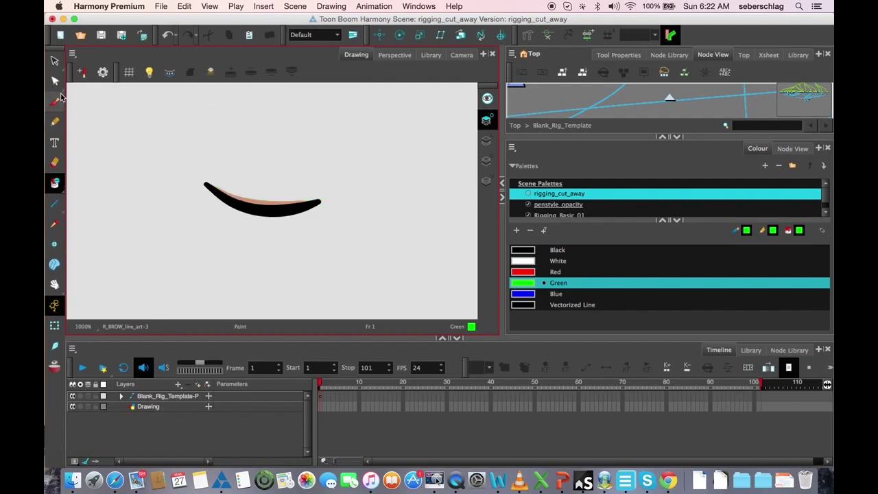
Step: Delete the stroke outline looping above the brow on the overlay art layer and show the remaining invisible strokes
left_click_drag(54, 61, 77, 59)
left_click_drag(176, 110, 315, 166)
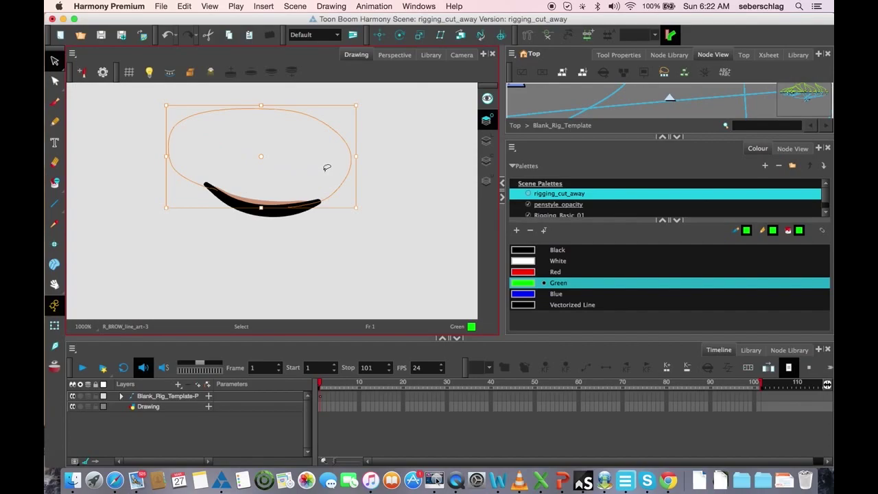
key("BackSpace")
key("k")
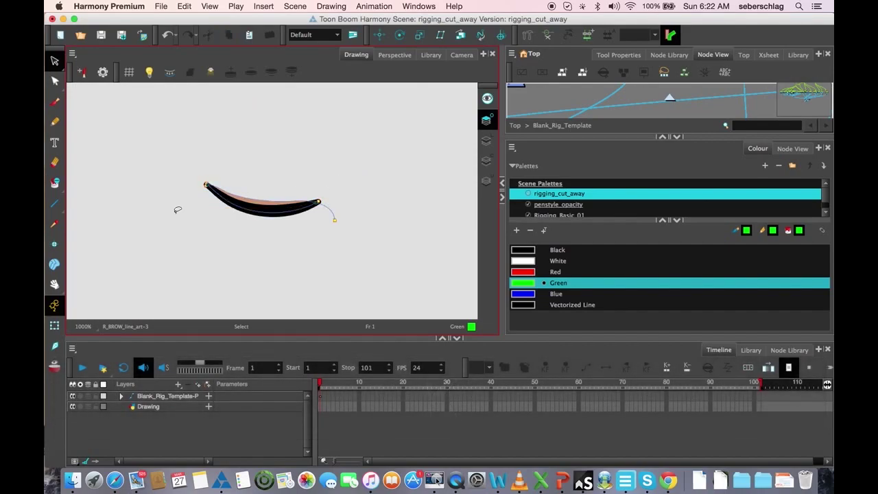
Step: Draw a new invisible stroke looping above the brow past its right tip, and fill the enclosed area with Green
mouse_move(57, 187)
left_mouse_down()
mouse_move(89, 248)
mouse_move(89, 237)
left_mouse_up()
mouse_move(208, 185)
left_mouse_down()
mouse_move(178, 174)
mouse_move(170, 136)
mouse_move(190, 105)
mouse_move(250, 96)
mouse_move(308, 105)
mouse_move(331, 123)
mouse_move(346, 163)
left_mouse_up()
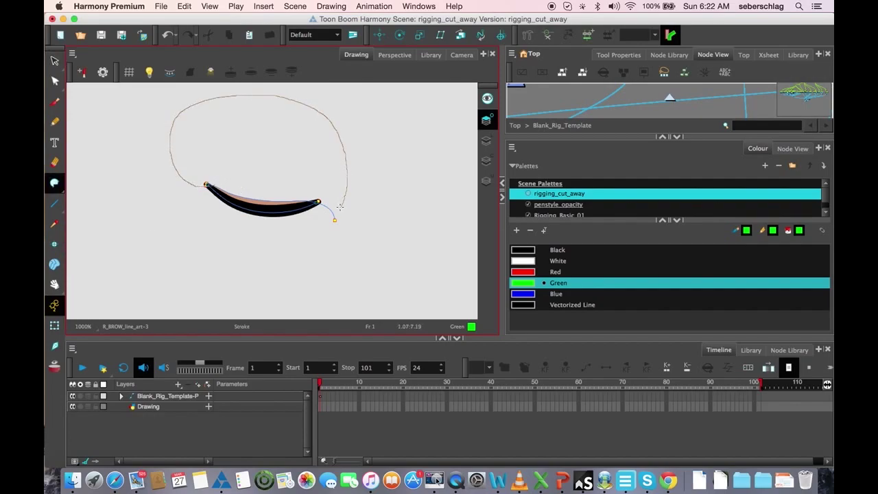
left_click_drag(311, 221, 312, 220)
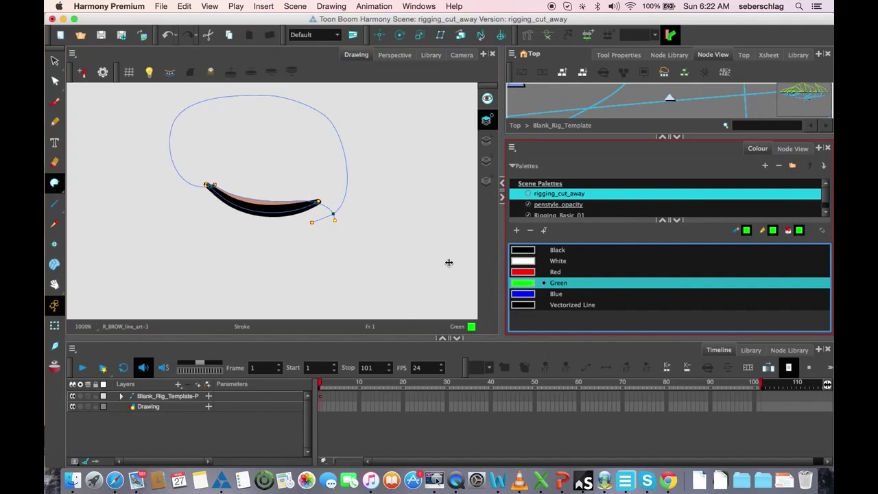
left_click_drag(50, 185, 86, 180)
left_click(265, 146)
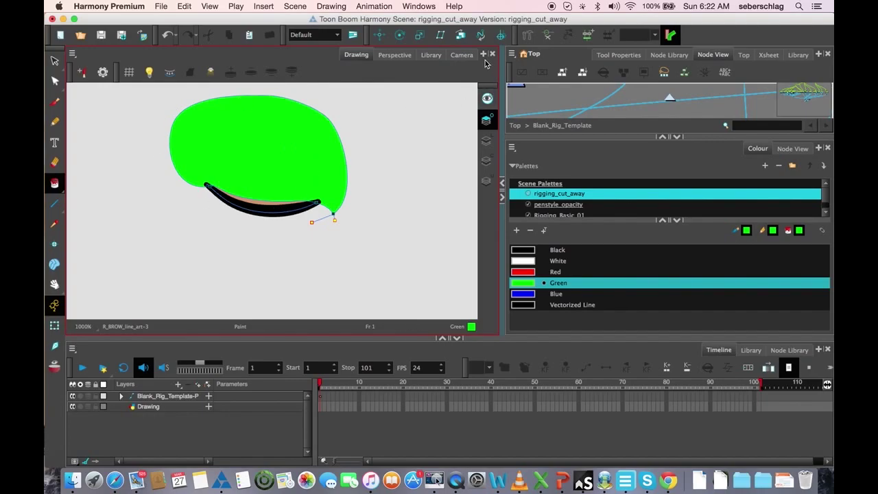
Step: Return to the camera view and examine how the brow and eye nodes connect to Composite_9 and Composite_11 in the enlarged node view
left_click(462, 55)
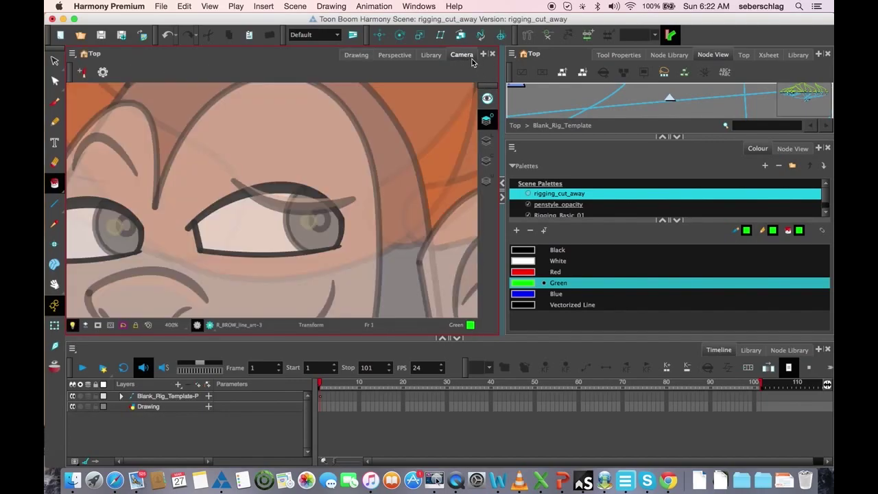
key("shift+t")
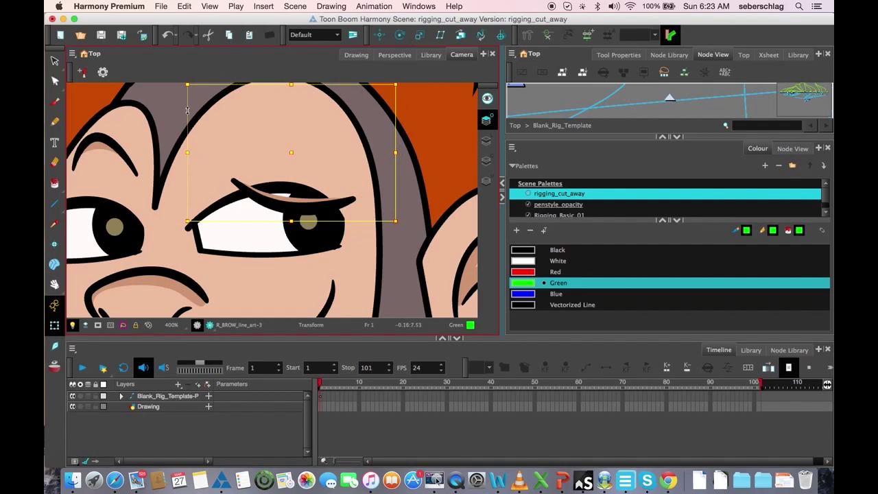
left_click(678, 138)
key("space")
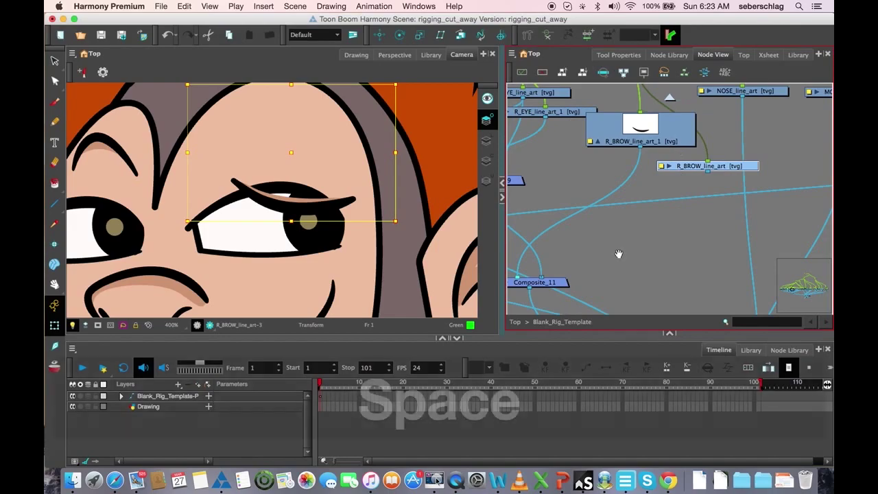
left_click_drag(619, 254, 653, 245)
key("1")
key("1")
key("1")
key("space")
left_click_drag(670, 207, 690, 210)
key("2")
key("2")
key("2")
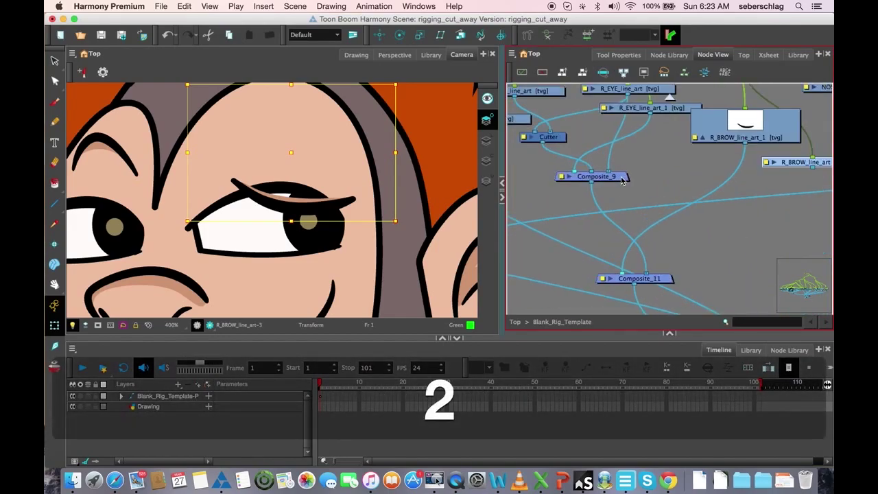
Step: Show the thumbnail of the eye's Composite_9 node and reposition the node above Composite_11
left_click_drag(622, 179, 625, 199)
left_click(574, 195)
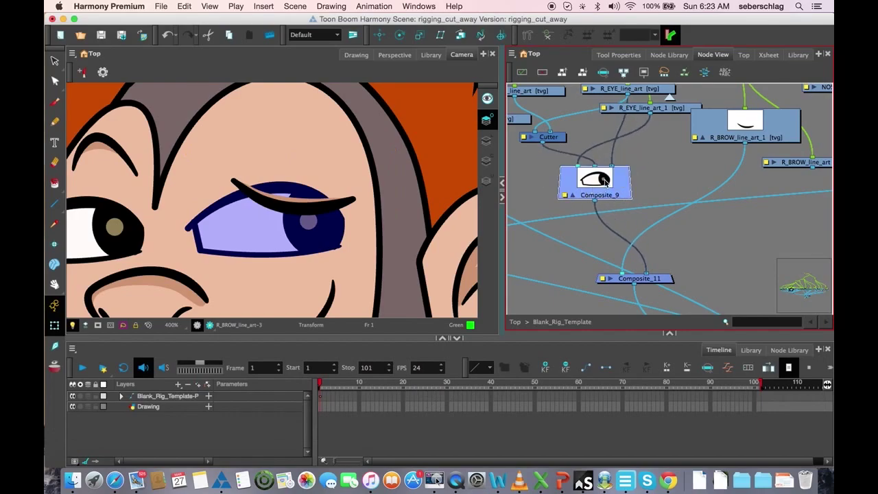
left_click_drag(609, 177, 631, 189)
left_click(742, 145)
left_click(663, 278)
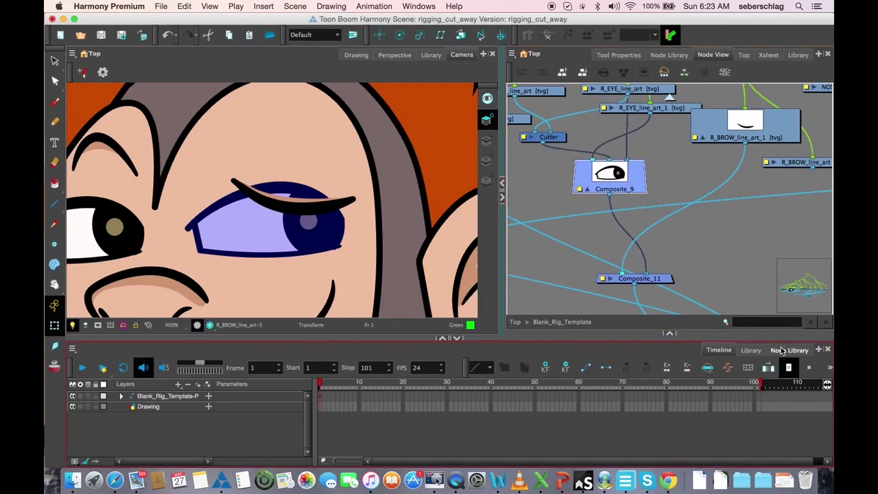
Step: Find the Cutter node in the node library and insert it on the cable between Composite_9 and Composite_11
left_click(781, 352)
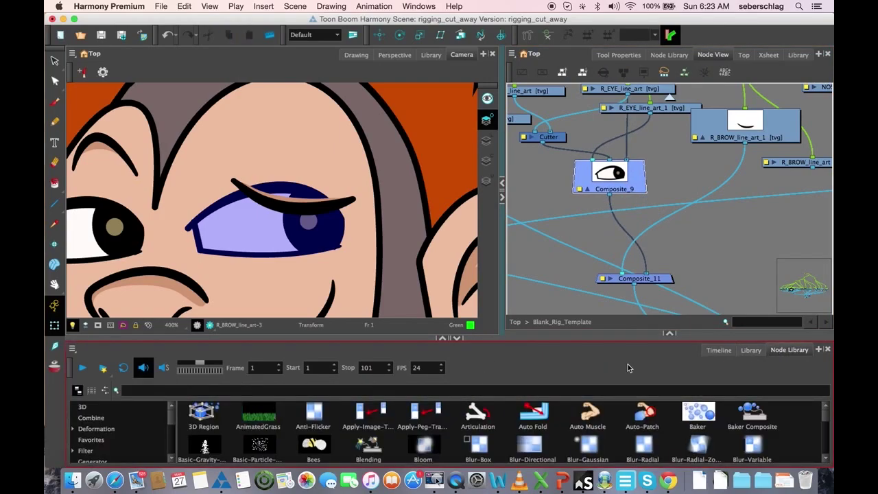
left_click(158, 389)
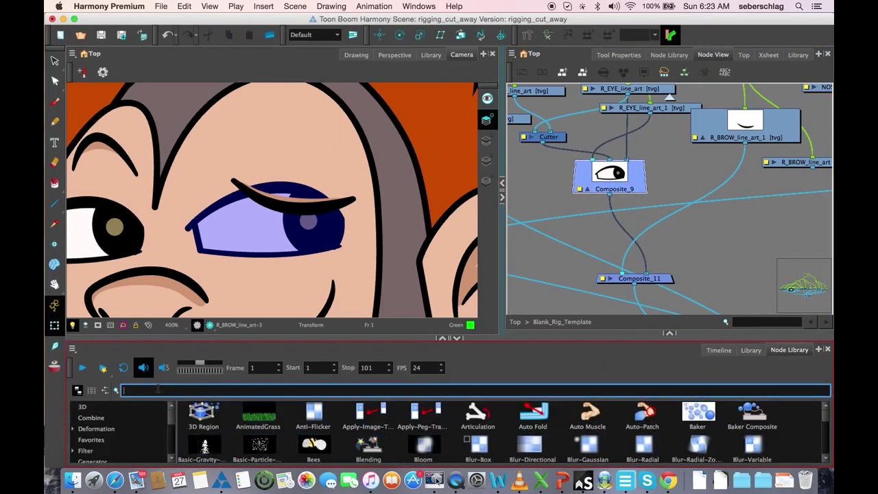
type("cutter")
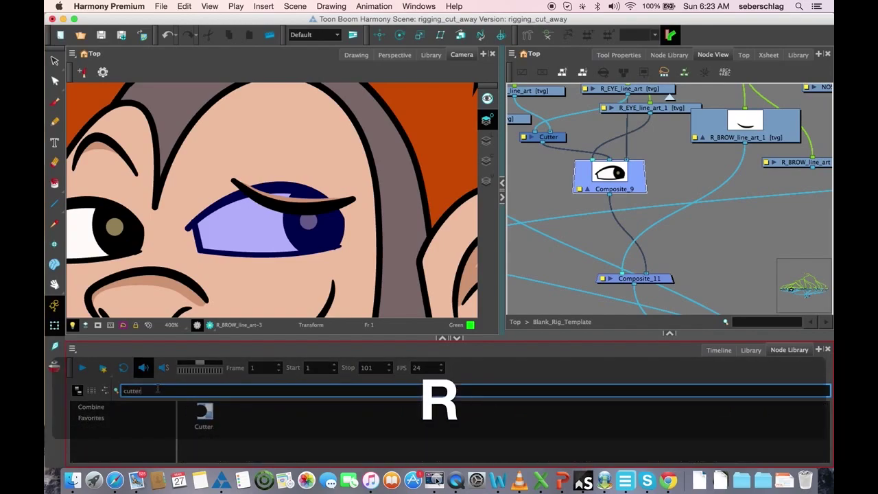
left_click_drag(204, 412, 634, 230)
key("alt")
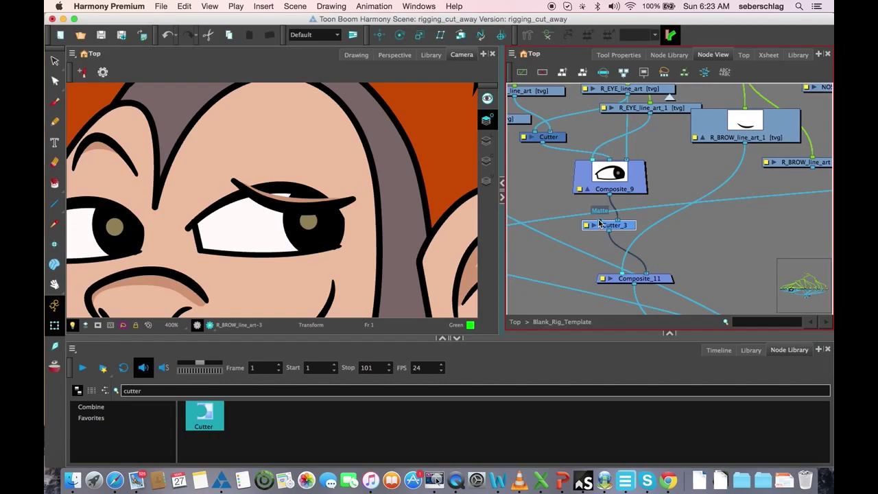
Step: Show the thumbnail of the duplicated R_BROW_line_art node and connect its output to the new cutter's Matte port
left_click(773, 163)
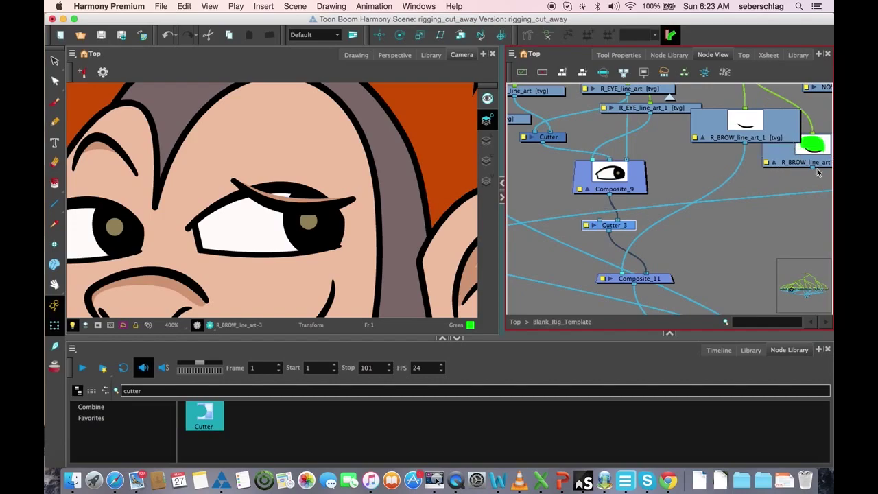
left_click_drag(812, 170, 599, 216)
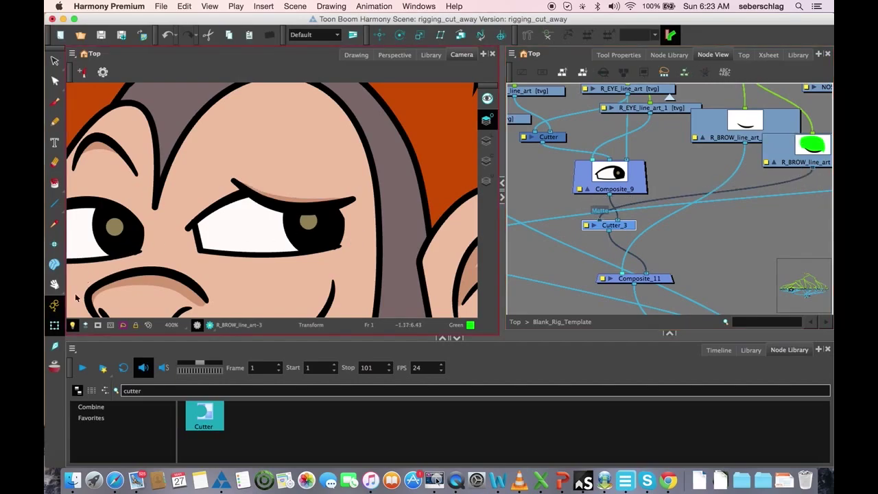
Step: Move the right brow slightly over the eye in the camera view to test the cutter, and deselect it
left_click(319, 206)
mouse_move(310, 206)
left_mouse_down()
mouse_move(312, 149)
mouse_move(313, 203)
left_mouse_up()
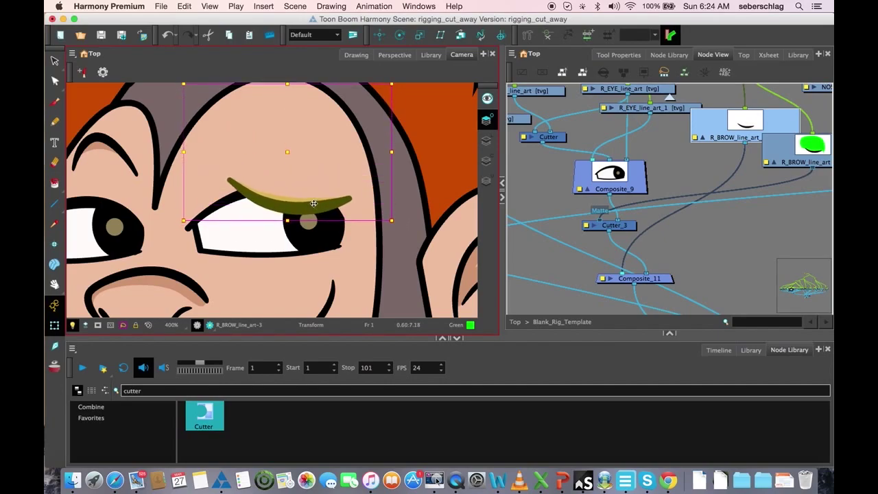
left_click(537, 186)
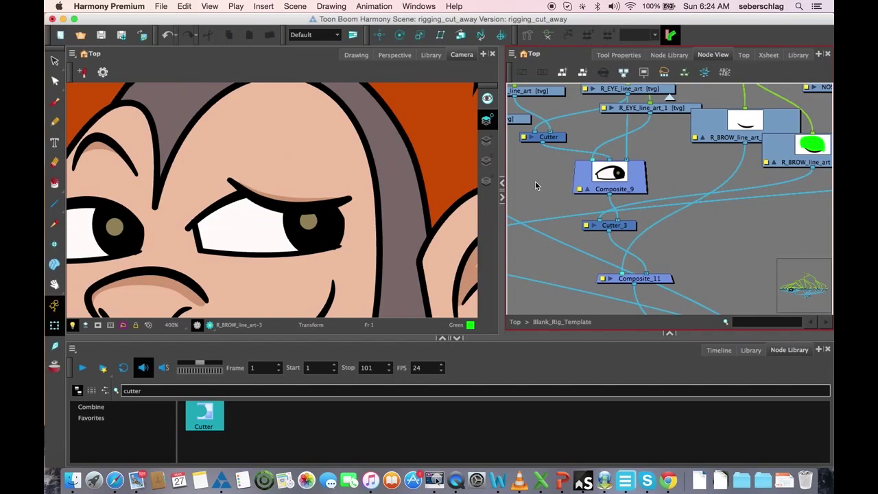